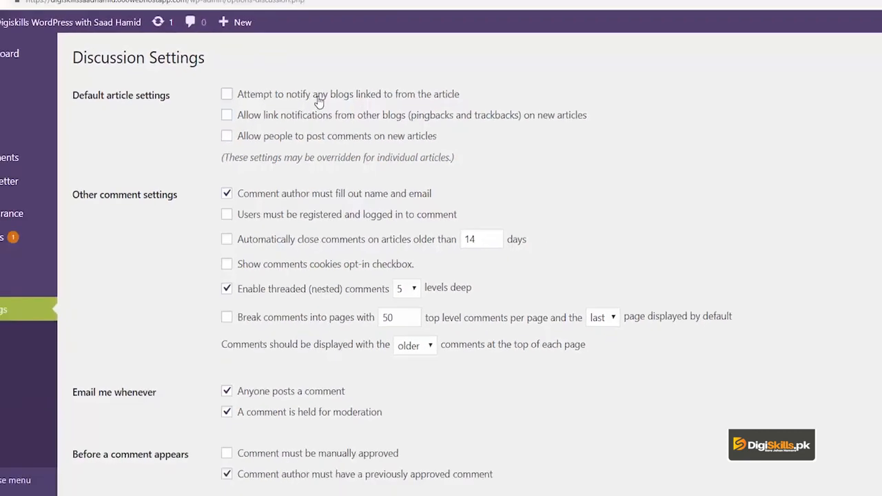
Save the Discussion settings with all three default article options left unticked
scroll(103, 477, down, 10)
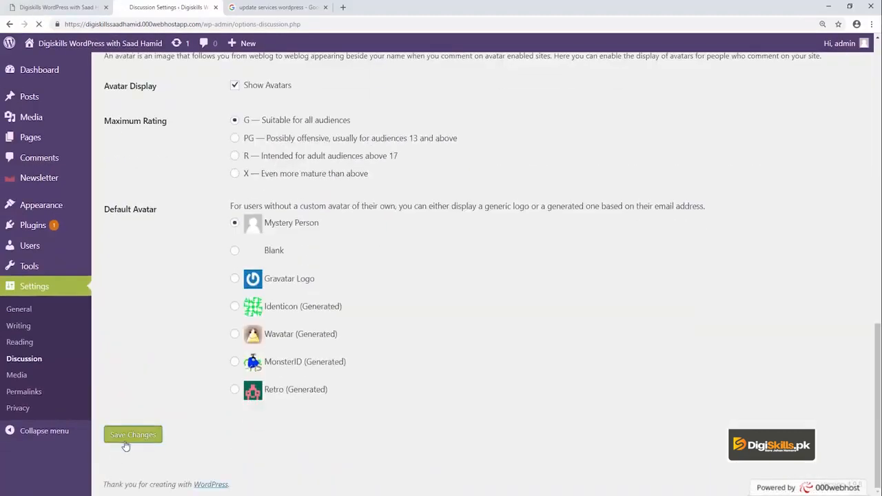
click(131, 436)
scroll(182, 332, up, 10)
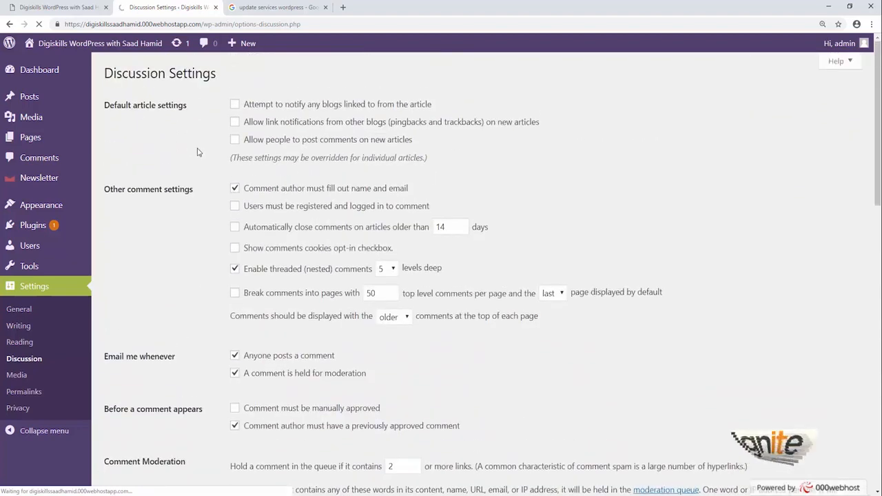
Start a new post in a separate browser tab, with the title "This is a new post" and the body text "Hello"
mouse_move(41, 98)
right_click(104, 117)
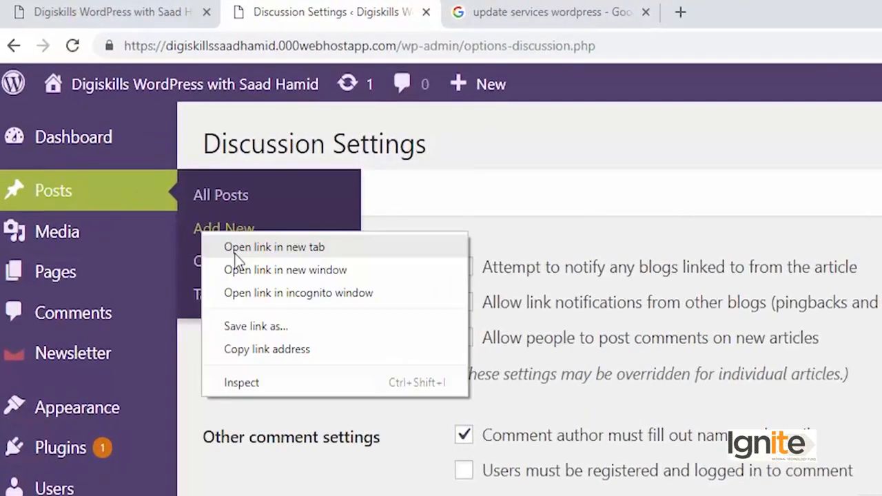
click(235, 250)
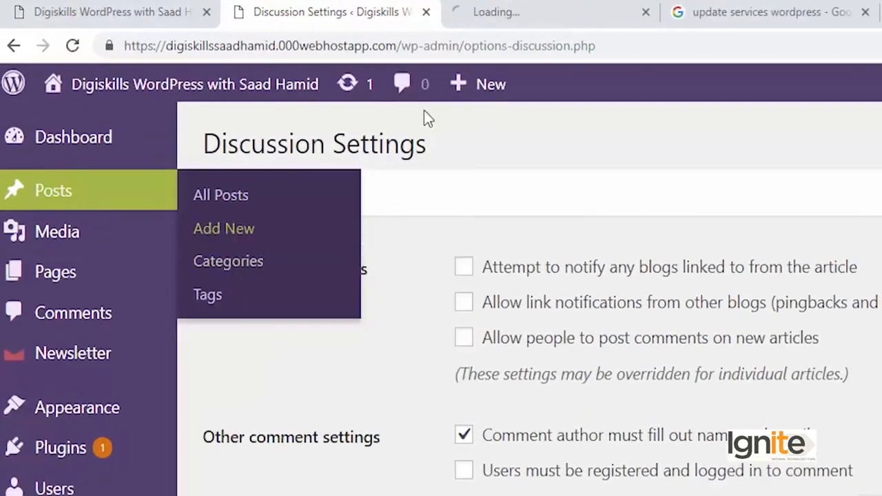
click(531, 17)
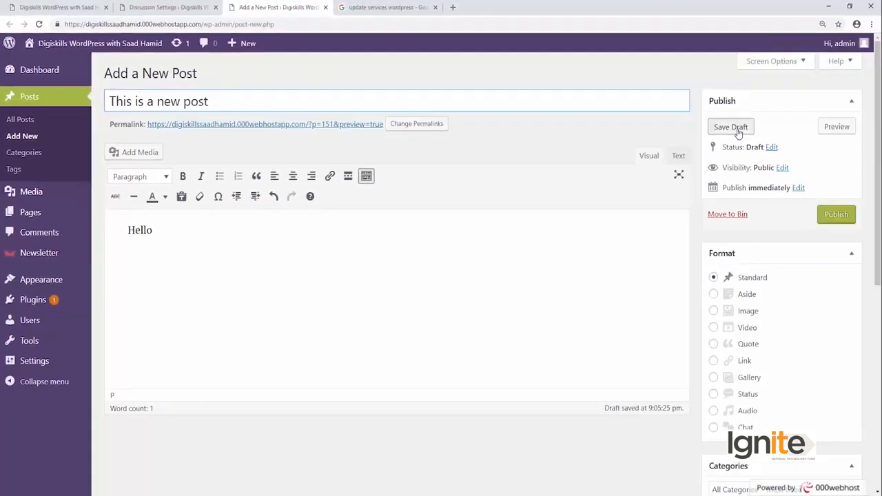
Save the new post as a draft and publish it
click(731, 127)
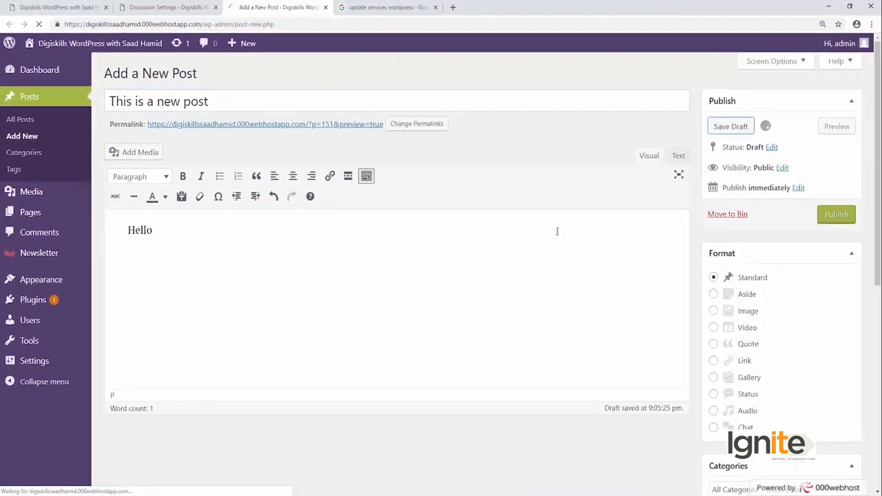
scroll(557, 231, down, 5)
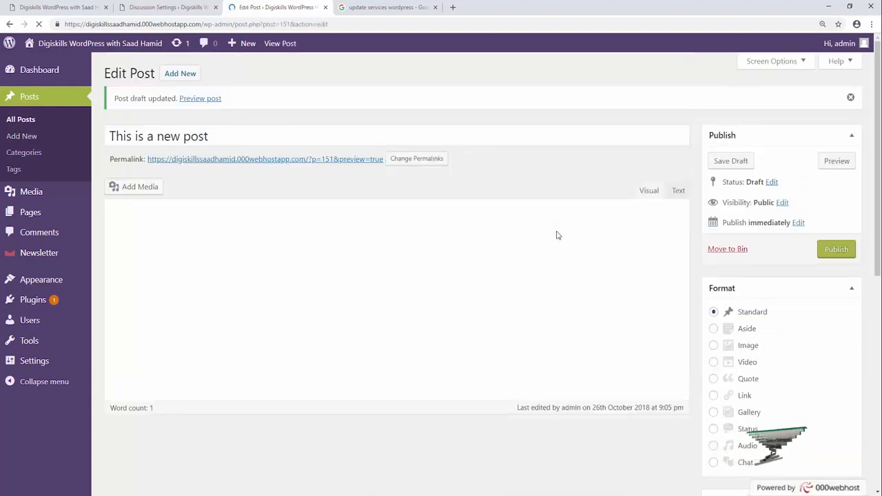
click(825, 251)
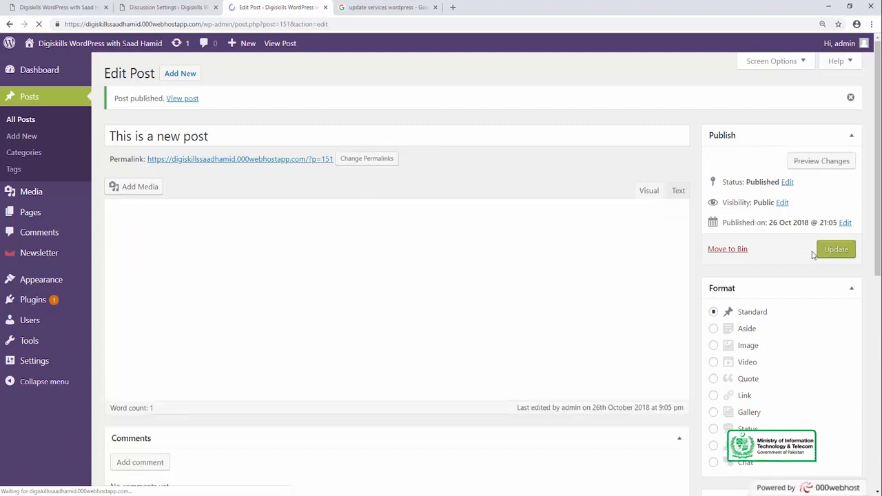
Show the Discussion box on the post's edit screen and check its comment and pingback options
click(782, 62)
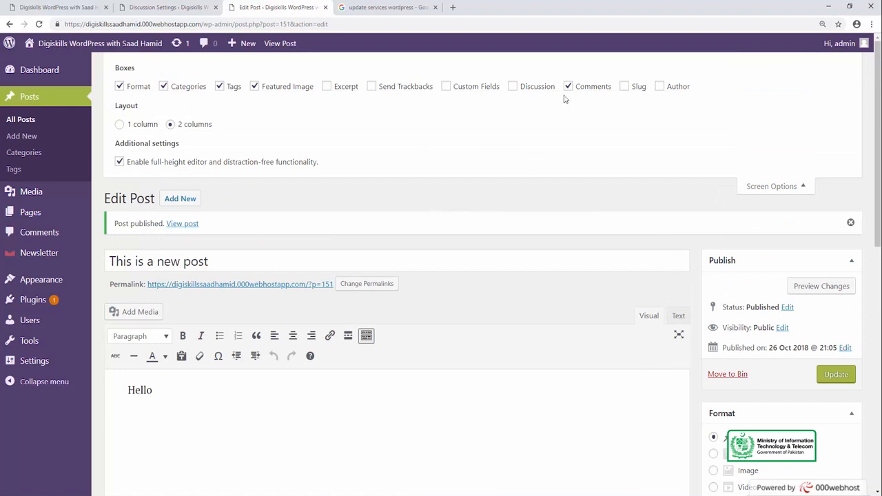
scroll(500, 200, down, 8)
scroll(345, 319, up, 1)
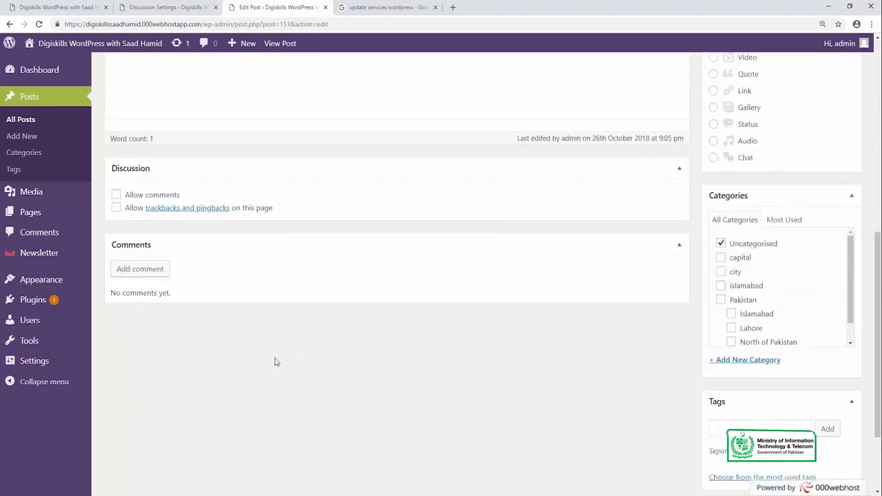
View the published post in a new tab and look through its page for a comment form
scroll(276, 361, up, 6)
right_click(192, 225)
click(224, 232)
click(388, 8)
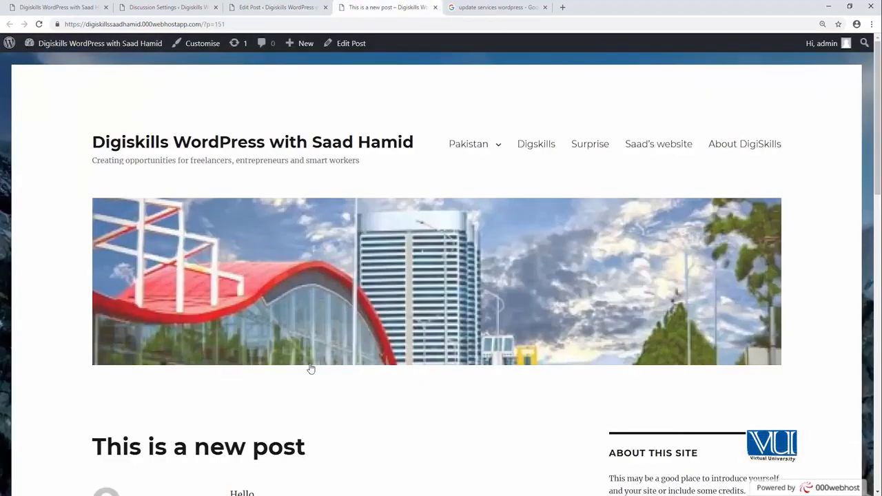
scroll(310, 366, down, 10)
scroll(310, 367, up, 10)
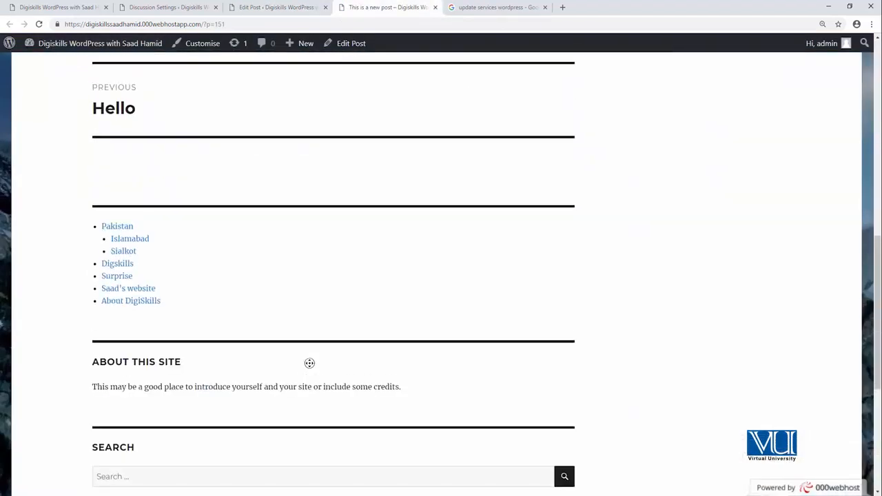
scroll(165, 421, down, 6)
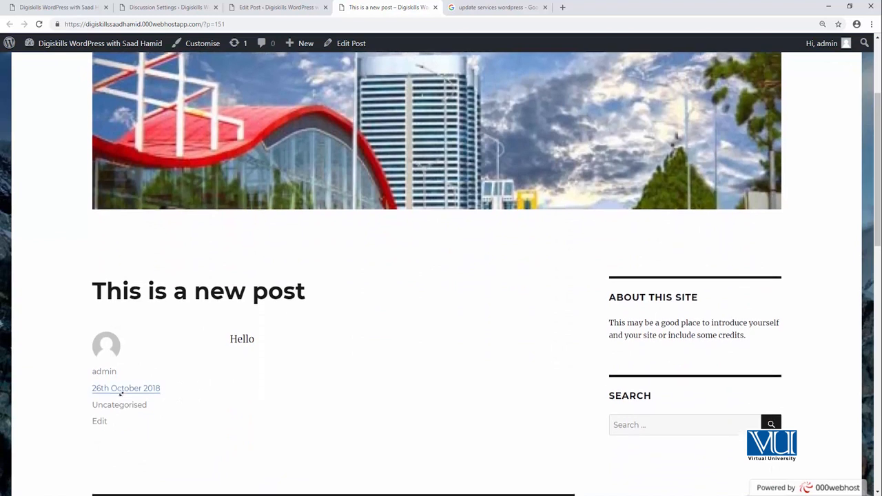
scroll(202, 411, down, 5)
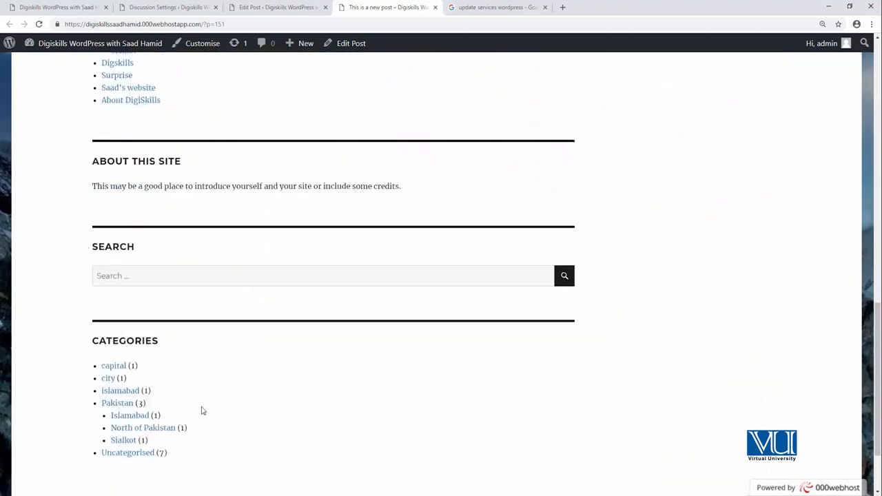
Disable Show Avatars in the Discussion settings and save the changes
click(279, 8)
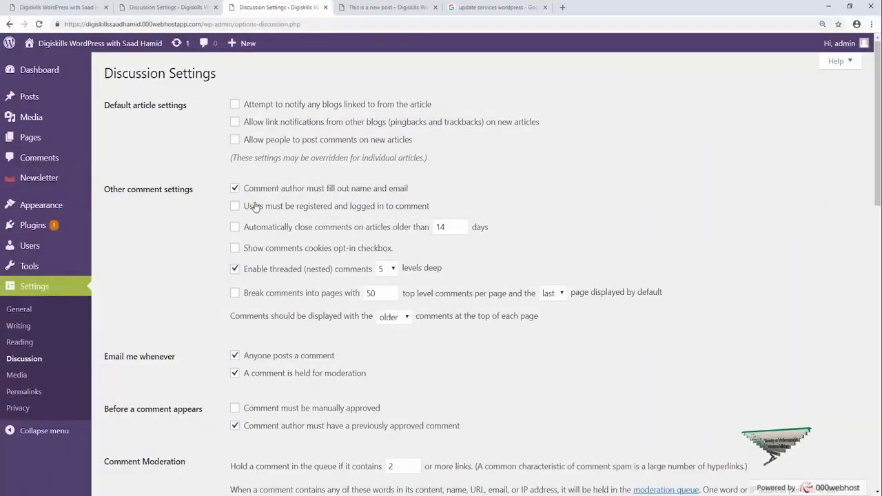
scroll(301, 230, down, 2)
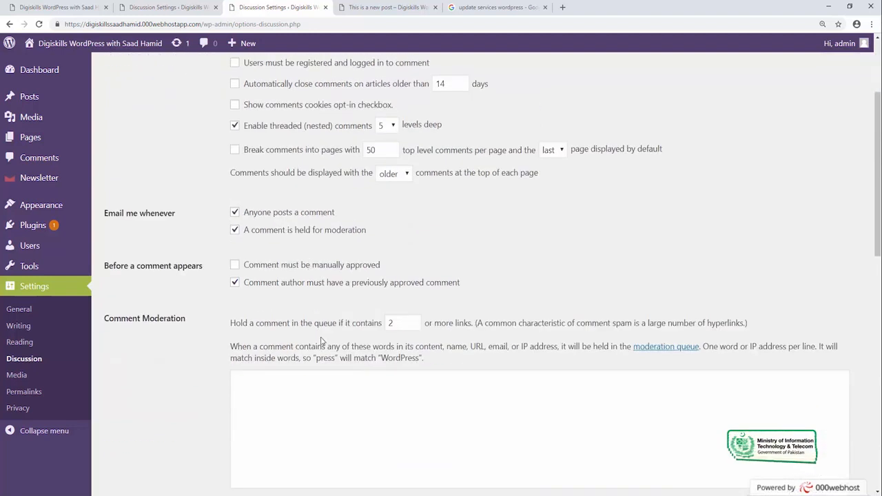
scroll(314, 364, down, 3)
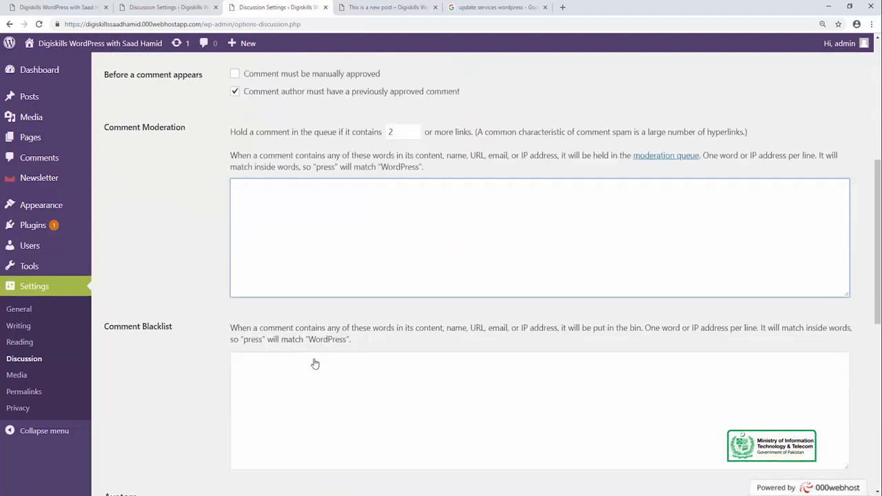
scroll(313, 361, up, 1)
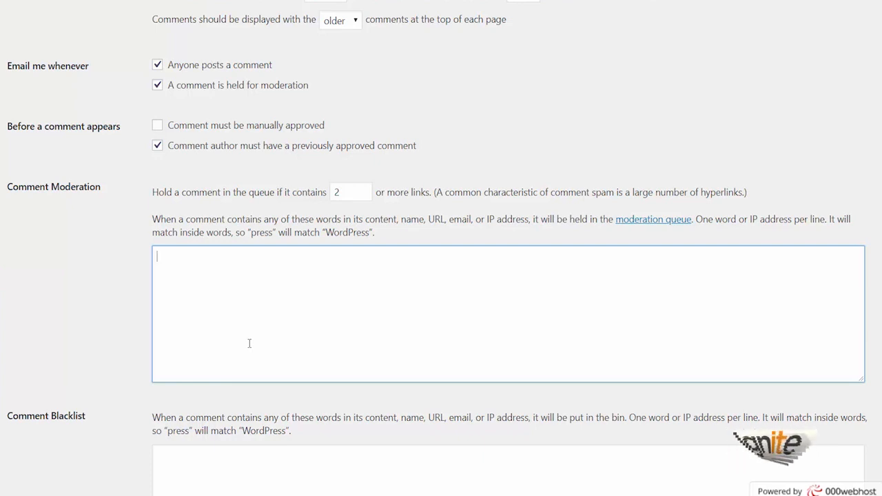
scroll(251, 343, down, 5)
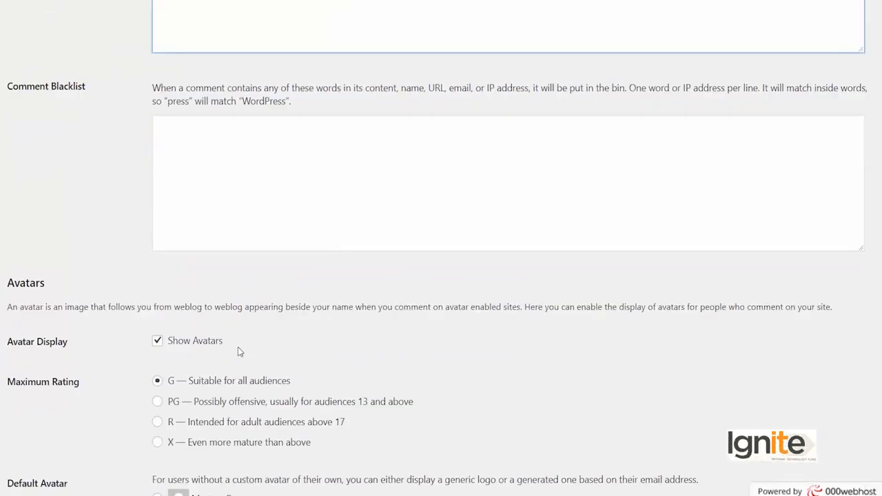
scroll(238, 351, down, 2)
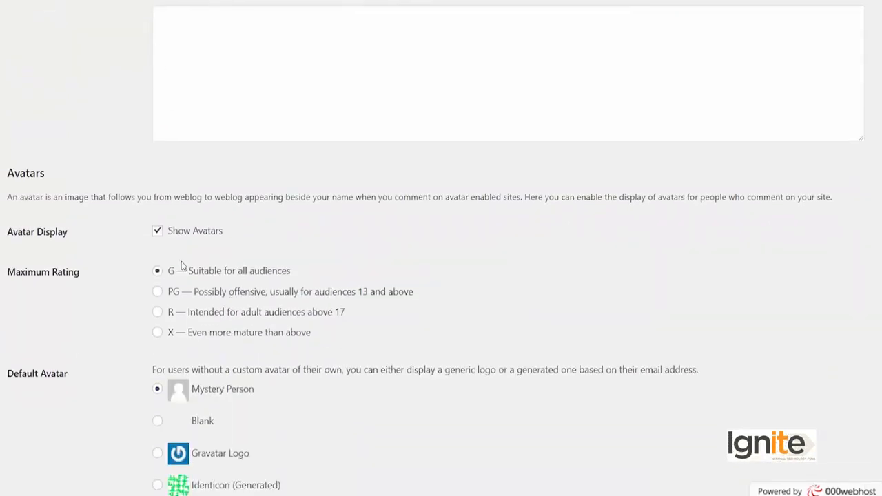
click(186, 237)
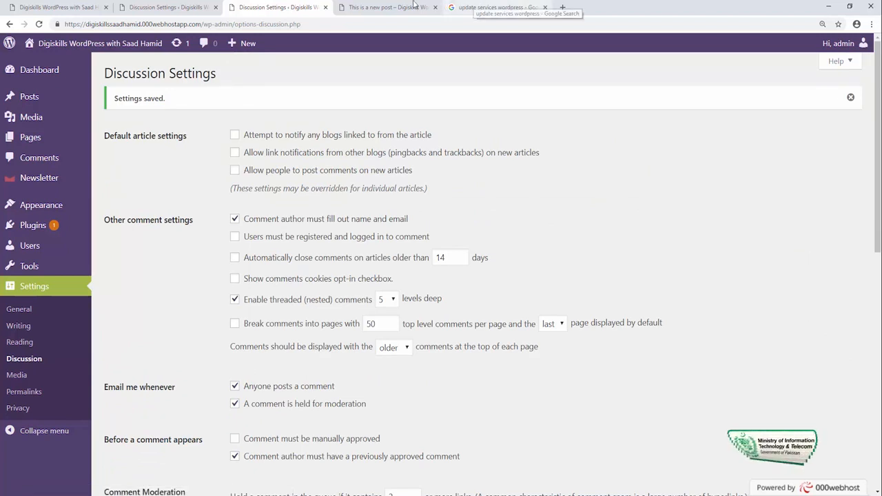
Check the author avatar display on the site's home page, its second page and the post "Islamabad is a peaceful and beautiful city"
click(414, 5)
scroll(266, 90, up, 15)
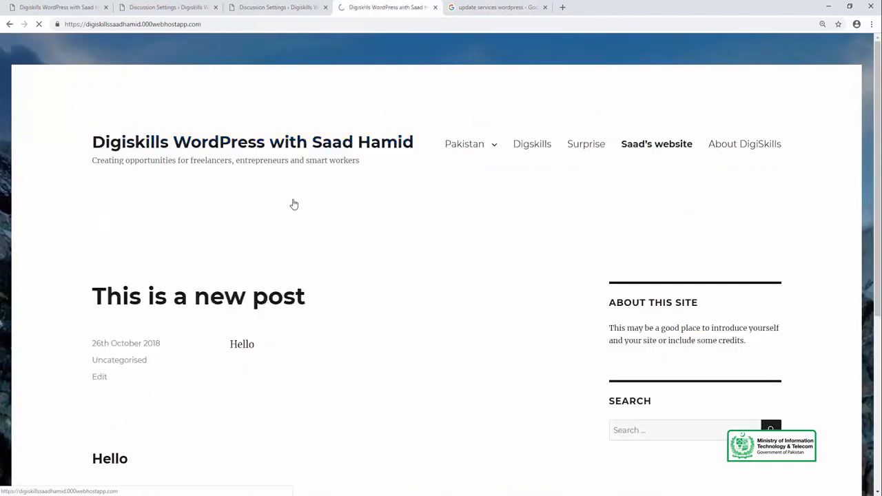
scroll(303, 201, down, 3)
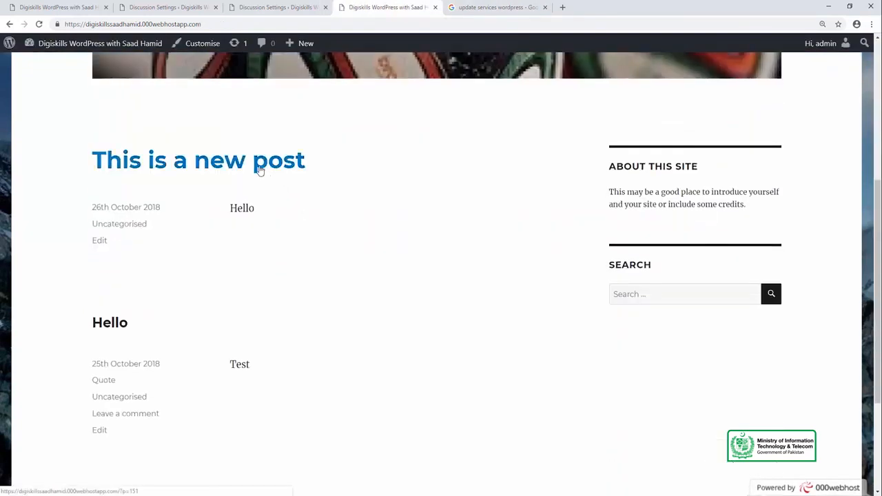
scroll(229, 255, down, 3)
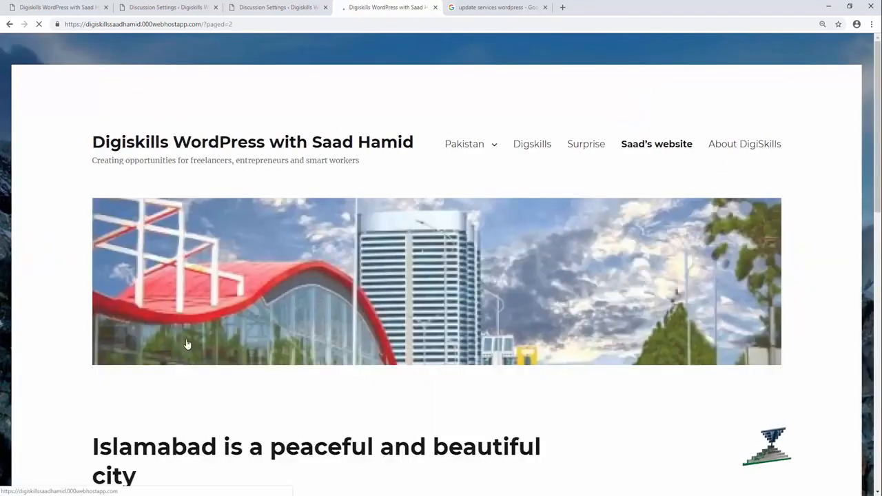
click(163, 447)
scroll(358, 187, down, 15)
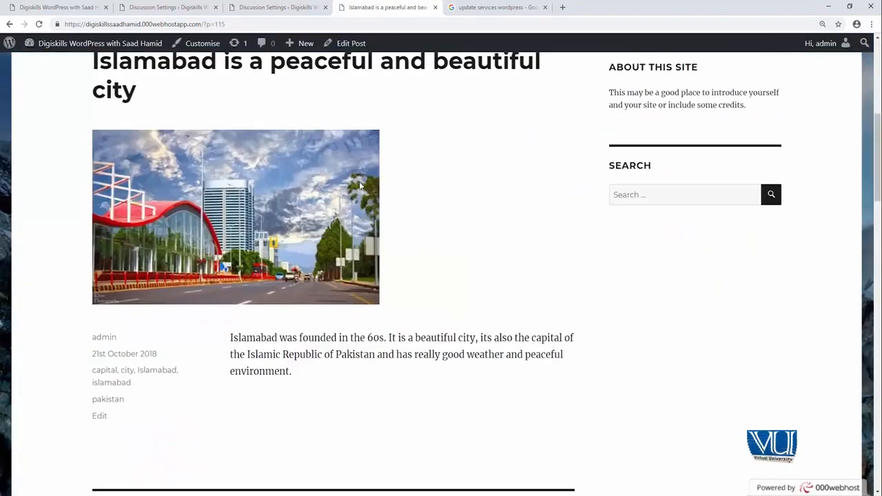